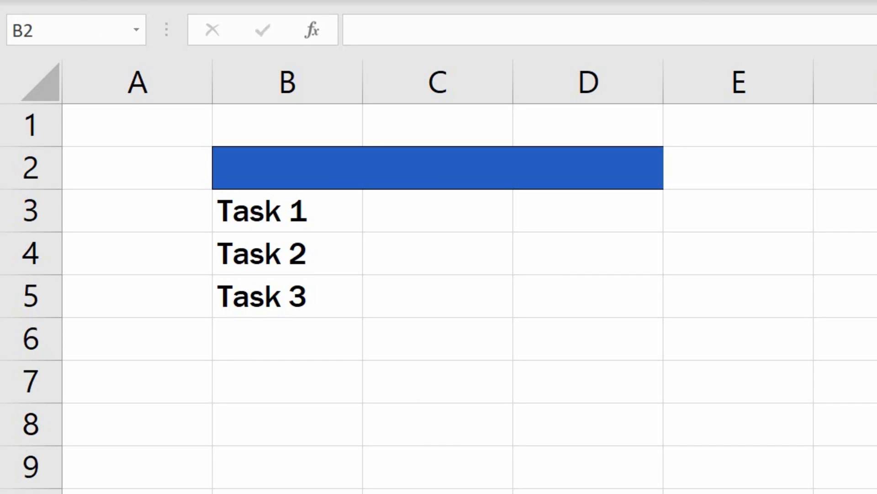
Select the empty cells D3:D5 beside Task 1–3 as the target range.
click(472, 171)
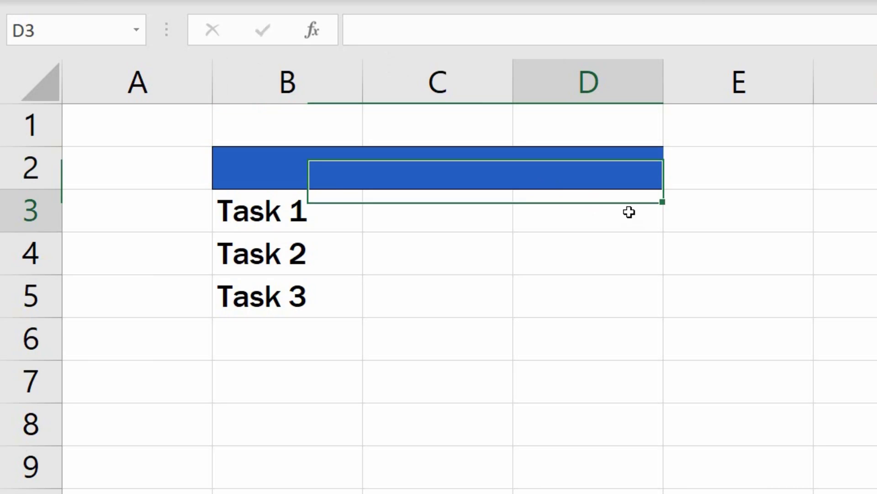
drag(629, 212, 625, 299)
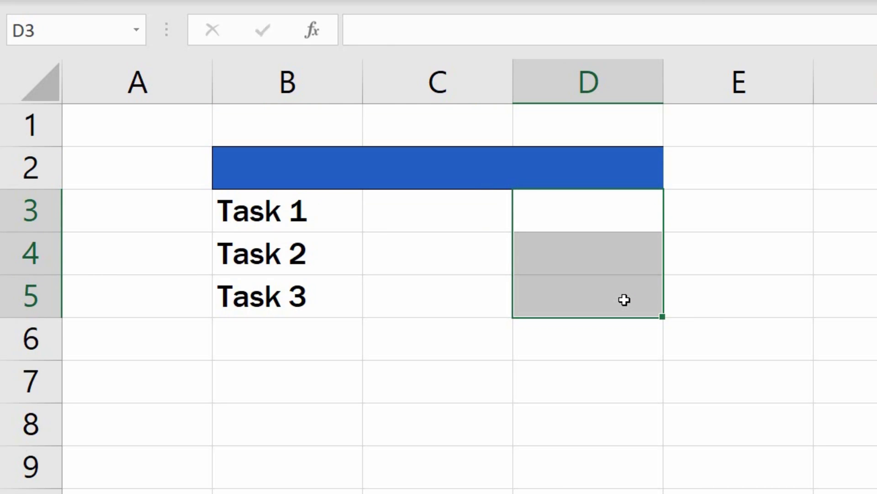
In Format Cells > Custom, replace the General code of D3:D5 with the bullet format • @.
right_click(625, 300)
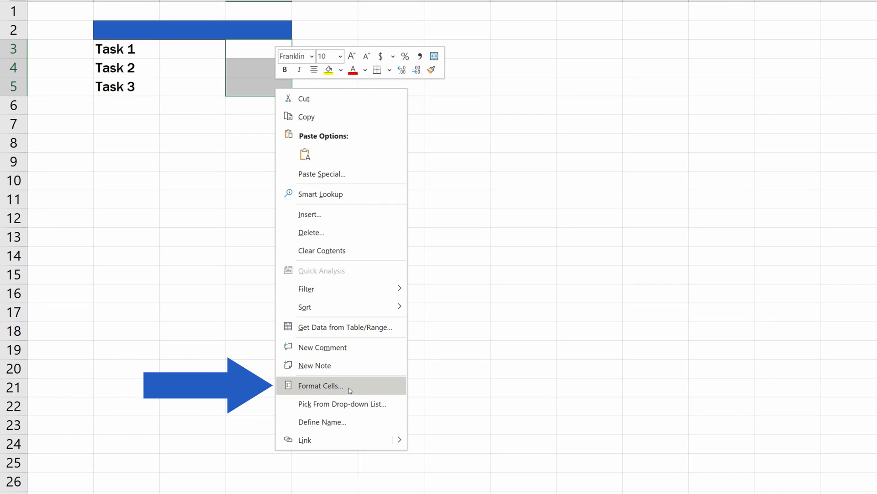
click(351, 384)
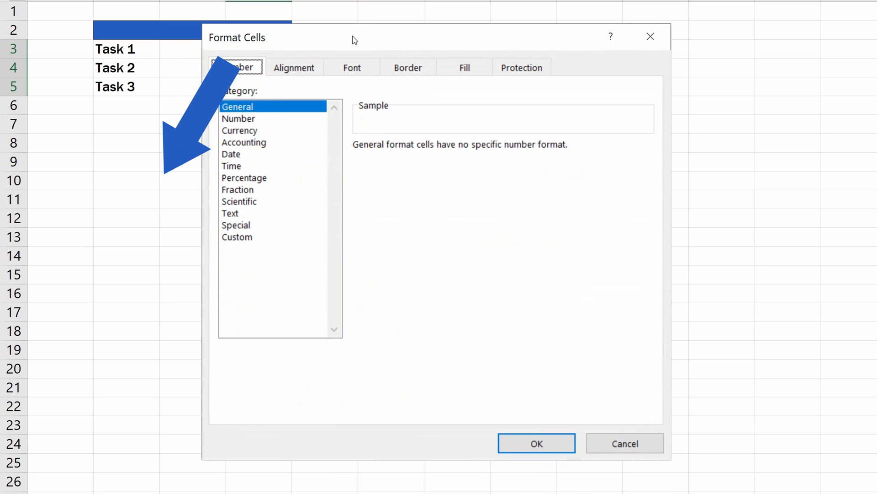
click(248, 238)
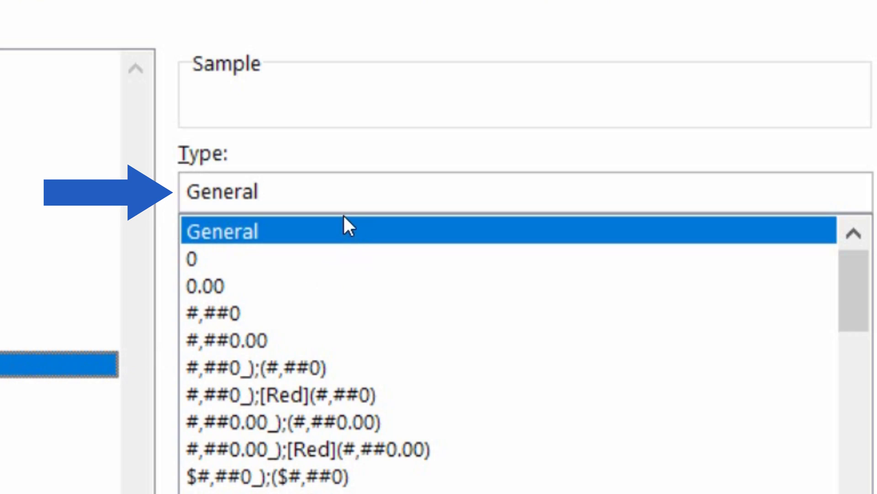
drag(327, 182, 242, 191)
drag(115, 176, 172, 190)
text(• @)
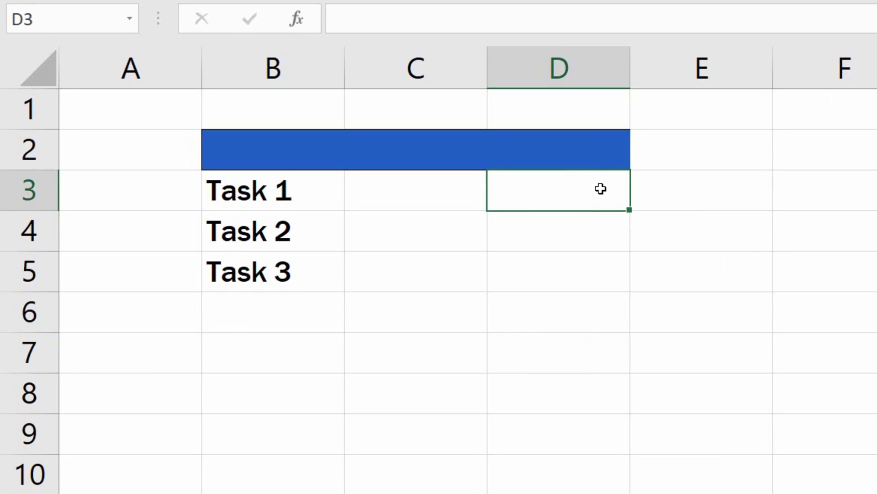
text(Task )
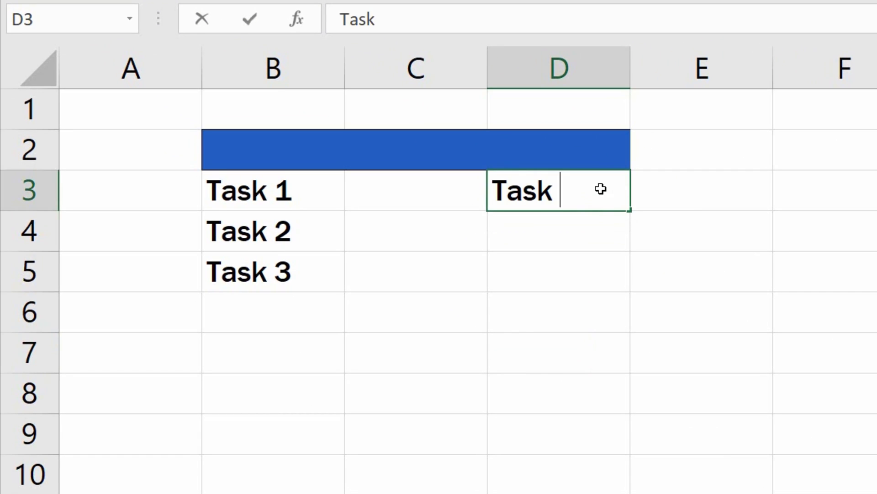
text(1)
Enter Task 1, Task 2 and Task 3 into D3, D4 and D5, each shown with a bullet.
key(Return)
text(Task 2)
key(Return)
text(Task 3)
key(Return)
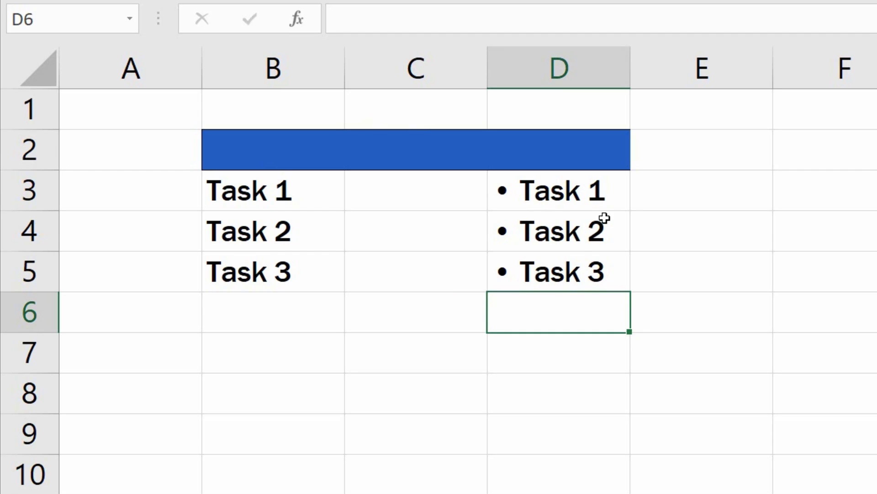
Change the D3:D5 custom format's solid bullet to a hollow circle and apply it.
drag(603, 193, 609, 272)
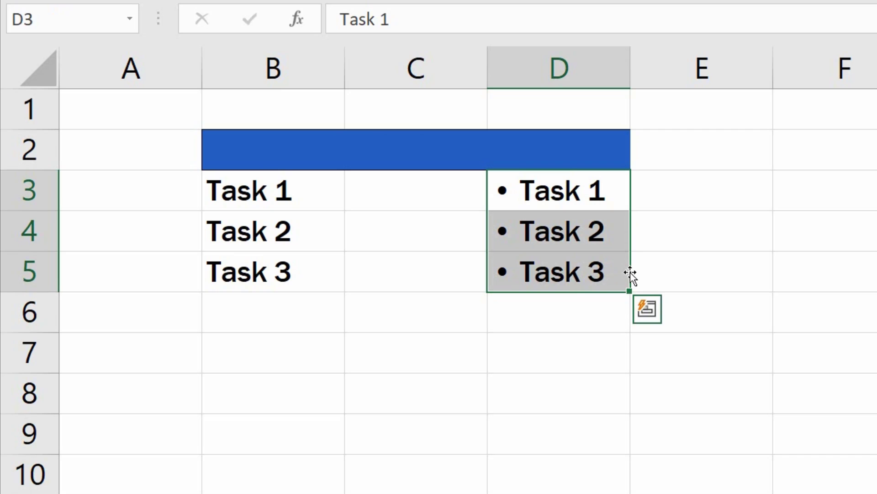
right_click(621, 238)
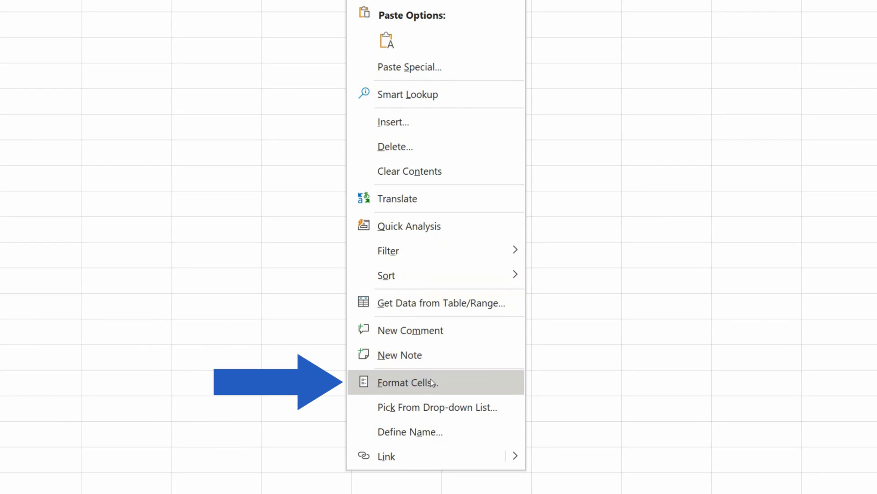
click(412, 382)
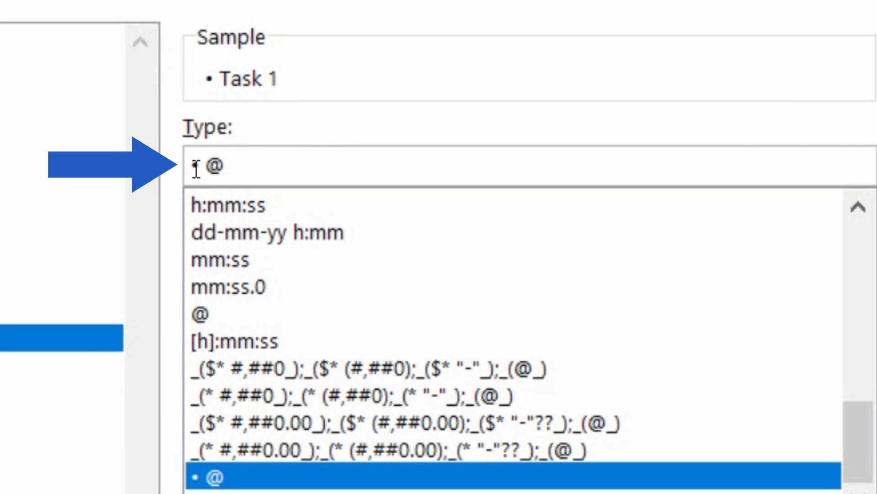
click(192, 165)
drag(191, 166, 197, 184)
text(▫)
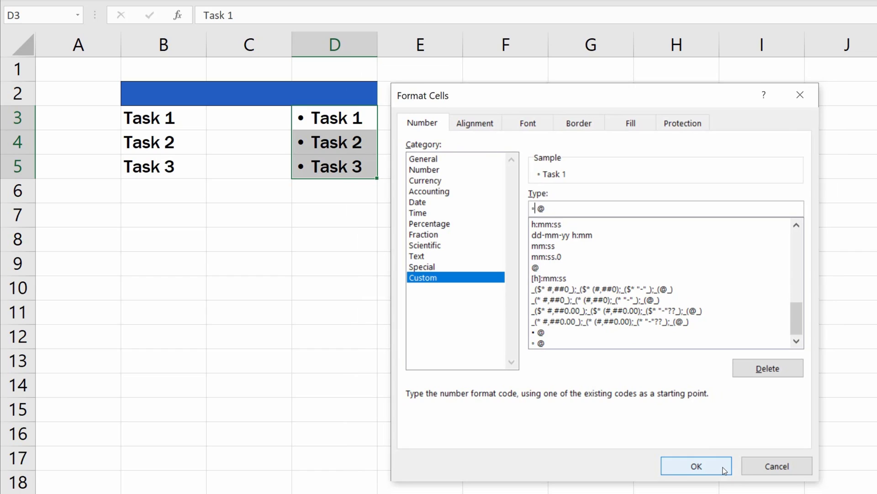
click(724, 469)
click(353, 236)
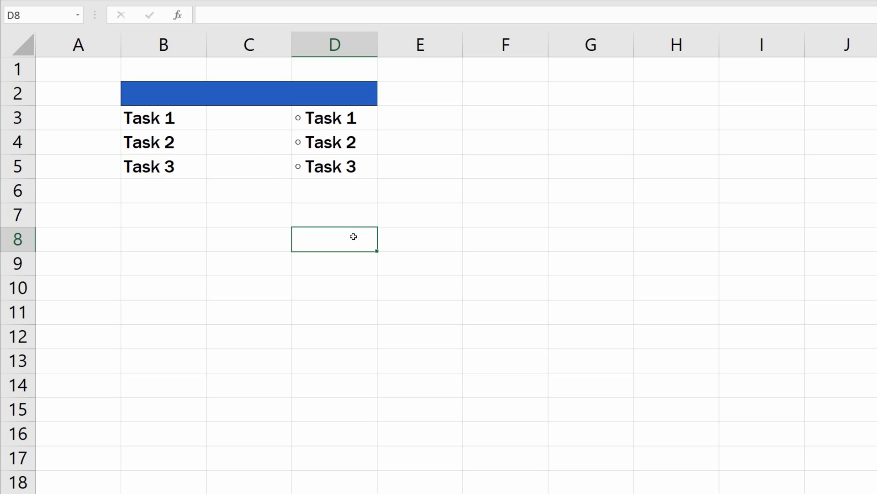
Replace Task 3 in D5 with 0, still shown with a hollow bullet.
click(365, 169)
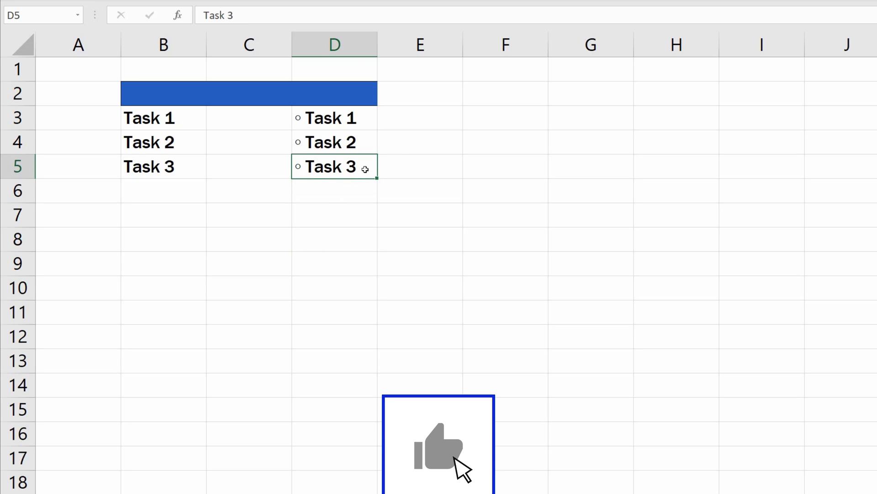
text(0)
key(Return)
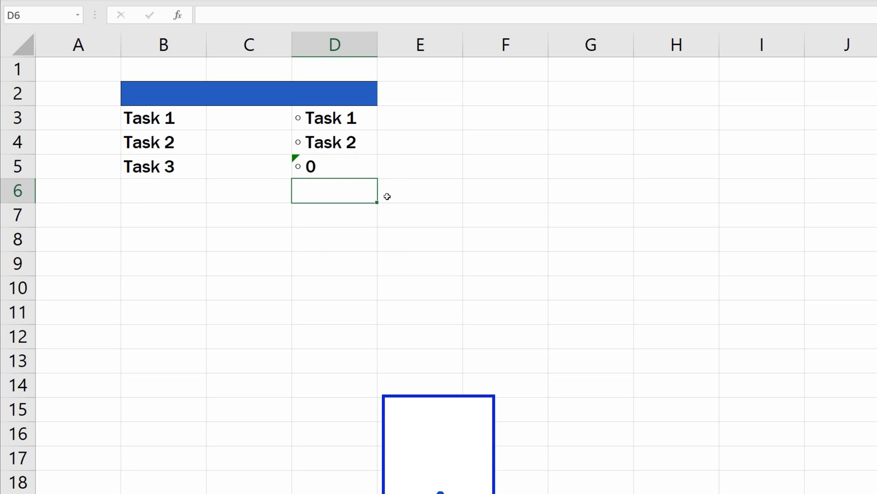